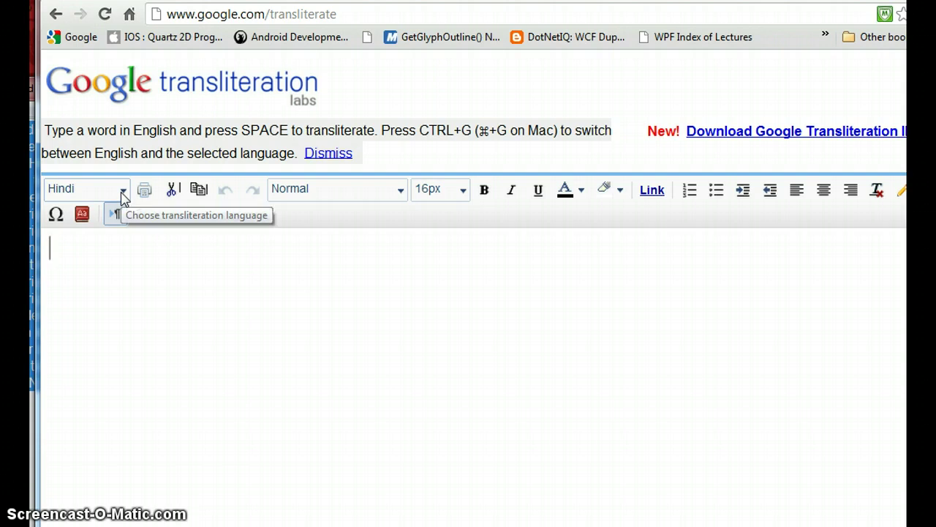
# Choose Malayalam instead of Hindi from the transliteration language list.
pyautogui.click(122, 193)
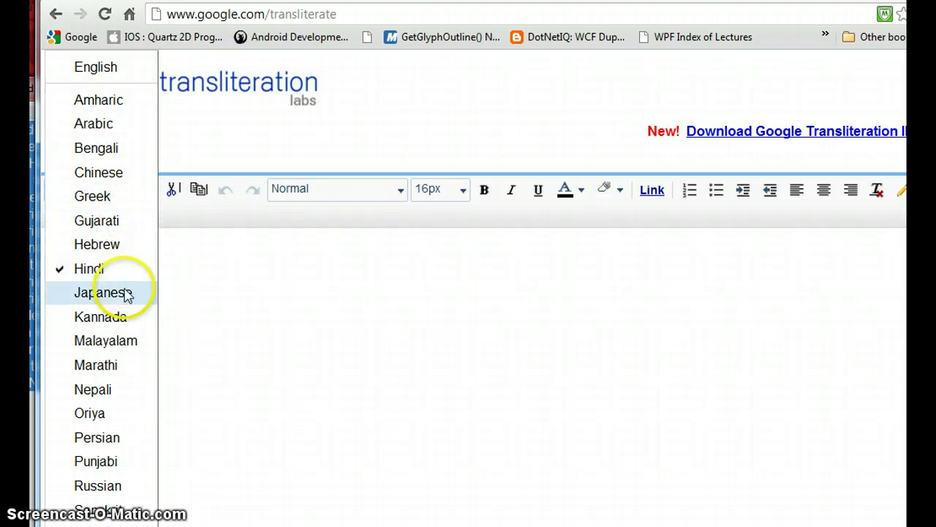
pyautogui.click(113, 344)
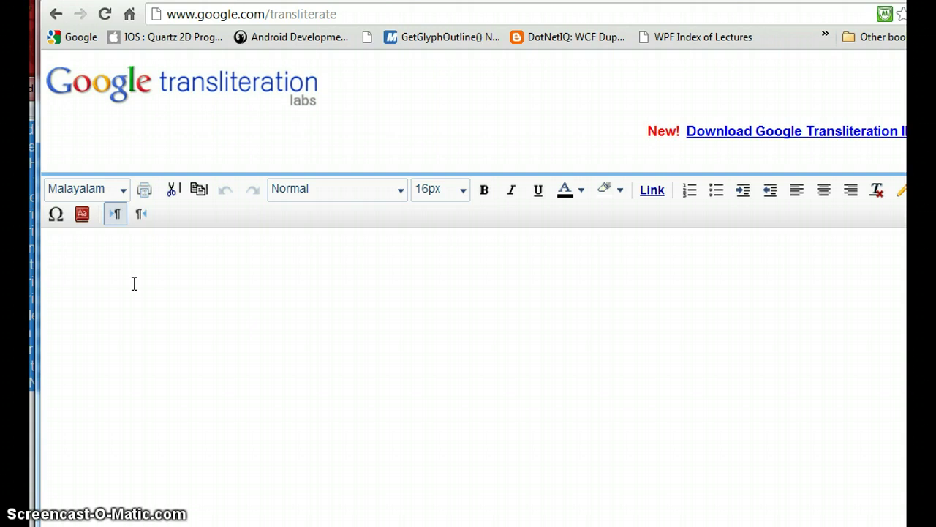
pyautogui.click(134, 284)
# Enter njaan and accept the first Malayalam suggestion ഞാൻ as the opening word.
pyautogui.write('njaan')
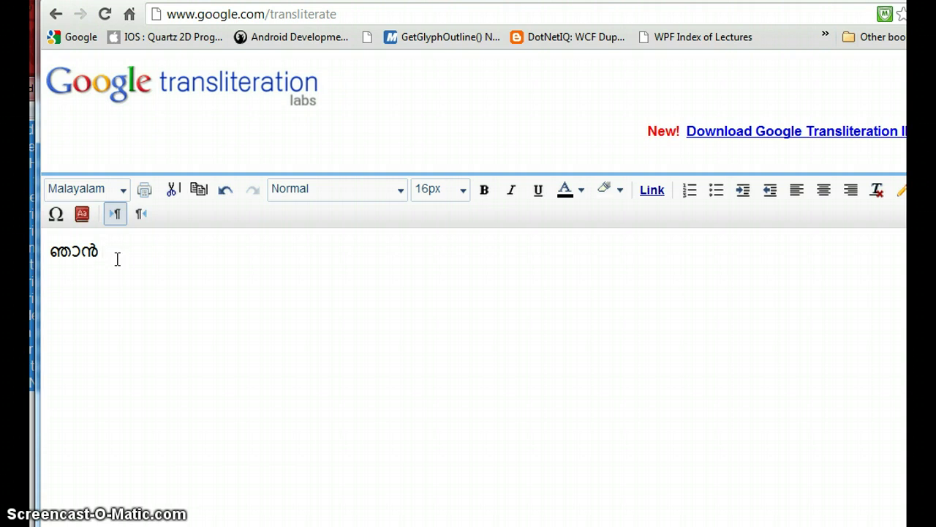
pyautogui.press('BackSpace')
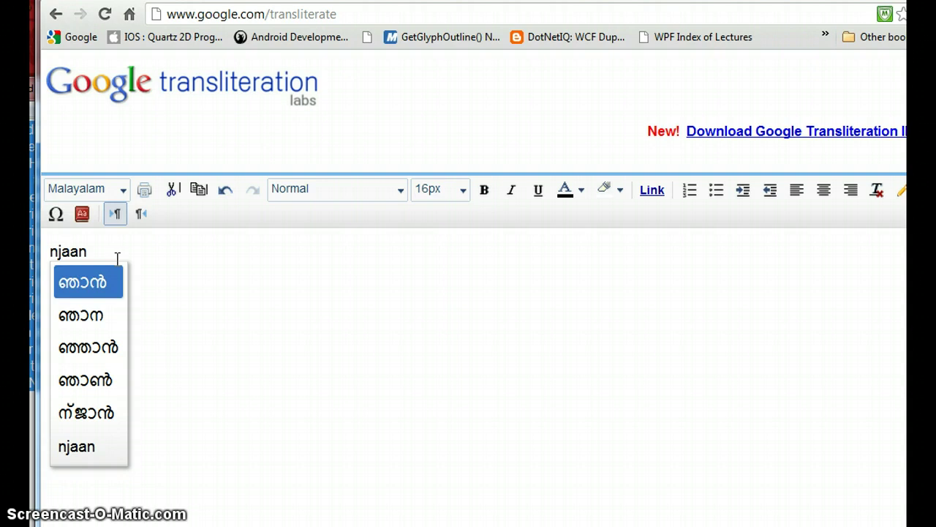
pyautogui.click(60, 285)
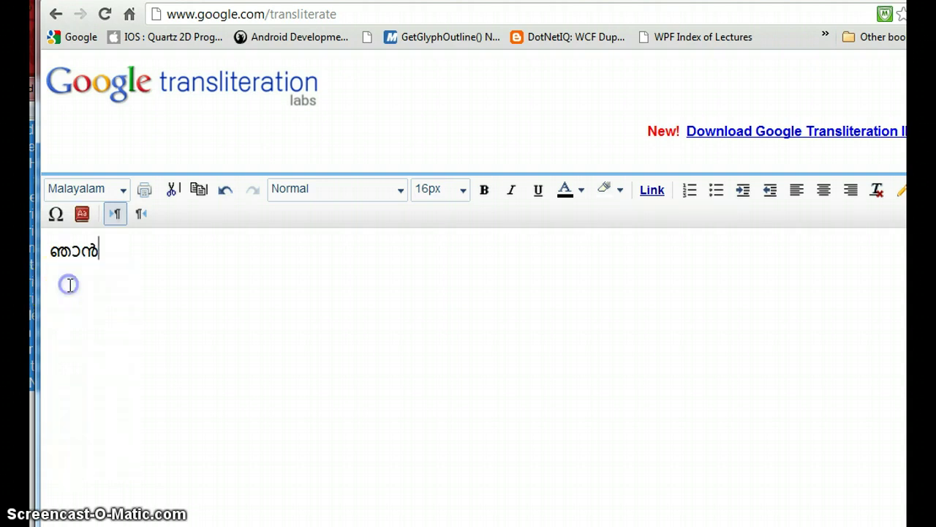
pyautogui.click(139, 291)
pyautogui.click(137, 293)
# Add 'avite poyi.' to complete ഞാൻ അവിടെ പോയി. and set left-to-right paragraph direction.
pyautogui.write('avite')
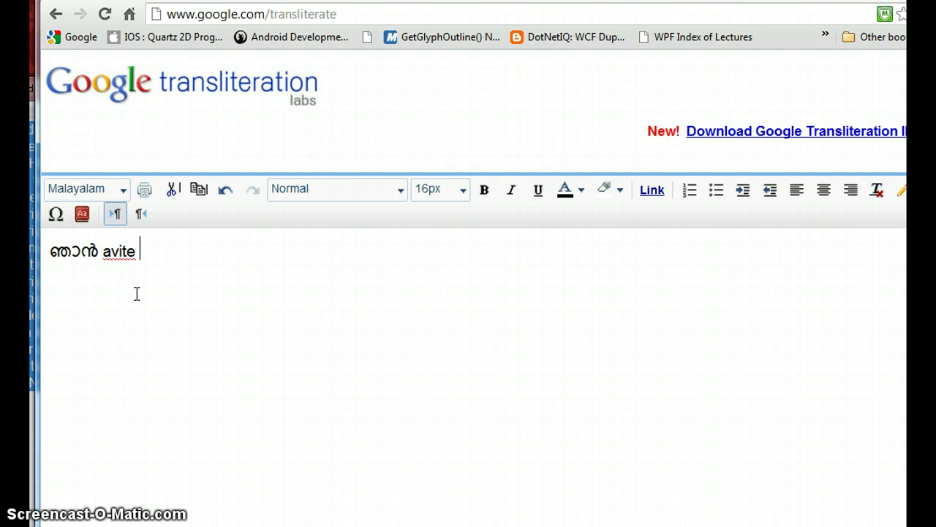
pyautogui.press('BackSpace')
pyautogui.press('BackSpace')
pyautogui.press('BackSpace')
pyautogui.press('BackSpace')
pyautogui.press('BackSpace')
pyautogui.press('BackSpace')
pyautogui.write('അവിടെ po')
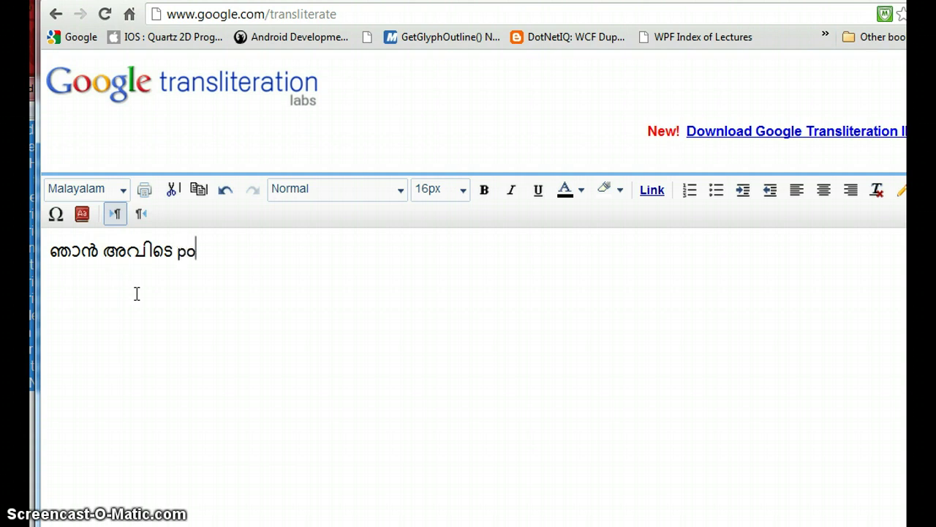
pyautogui.write('yi.')
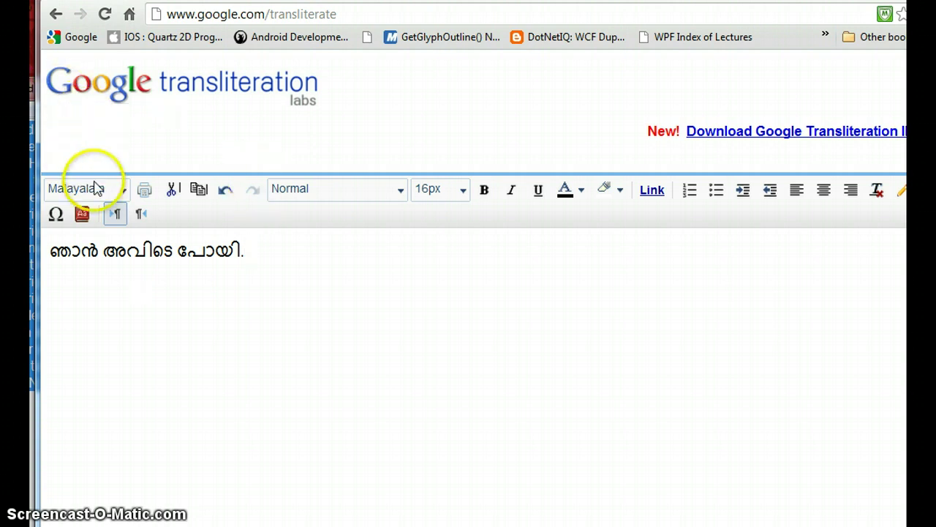
pyautogui.click(112, 215)
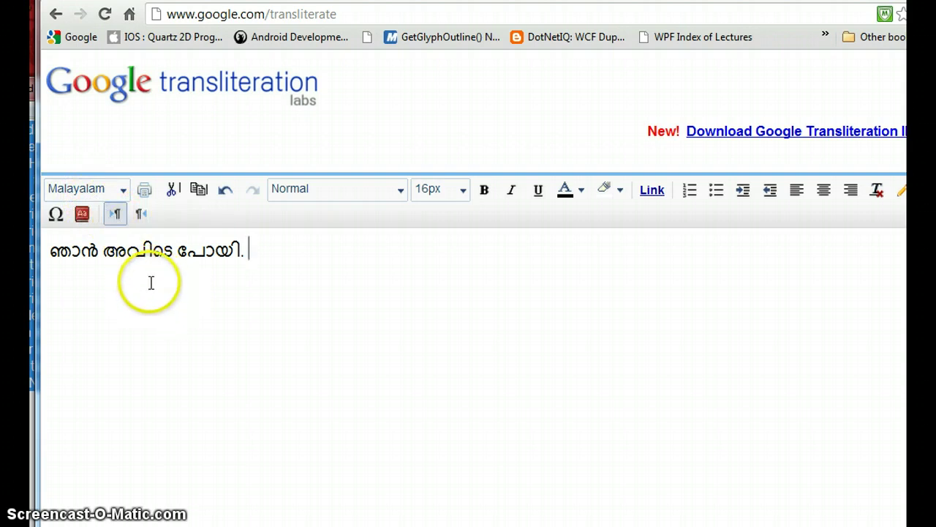
# Insert the Malayalam letter അ after the sentence using the Unicode character picker.
pyautogui.click(57, 218)
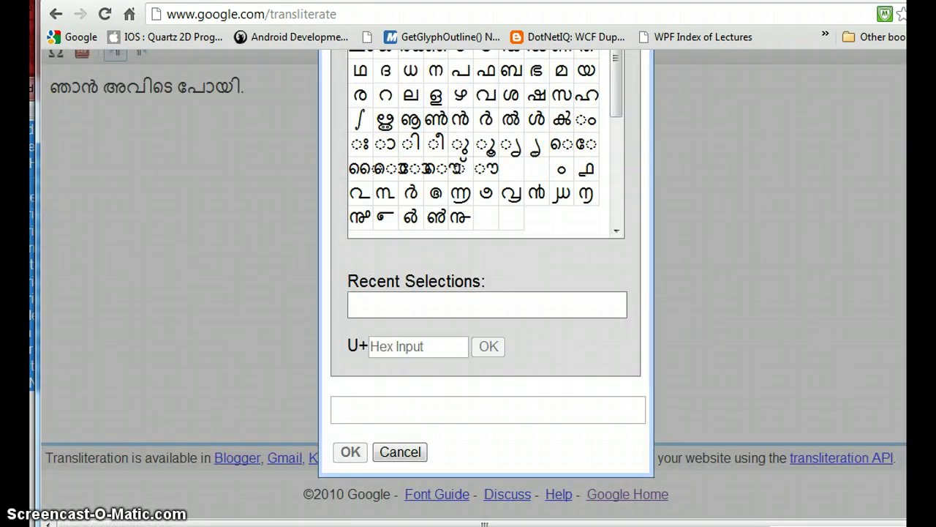
pyautogui.scroll(3, 483, 219)
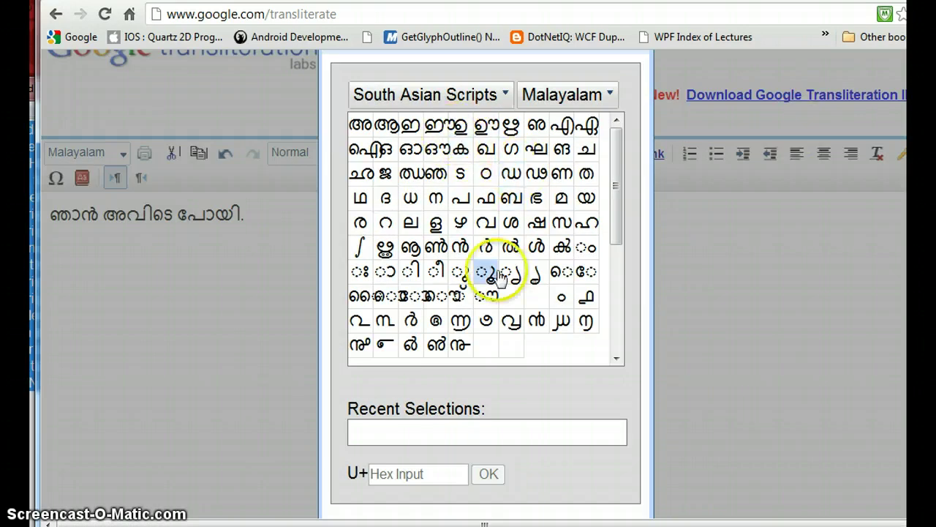
pyautogui.click(358, 127)
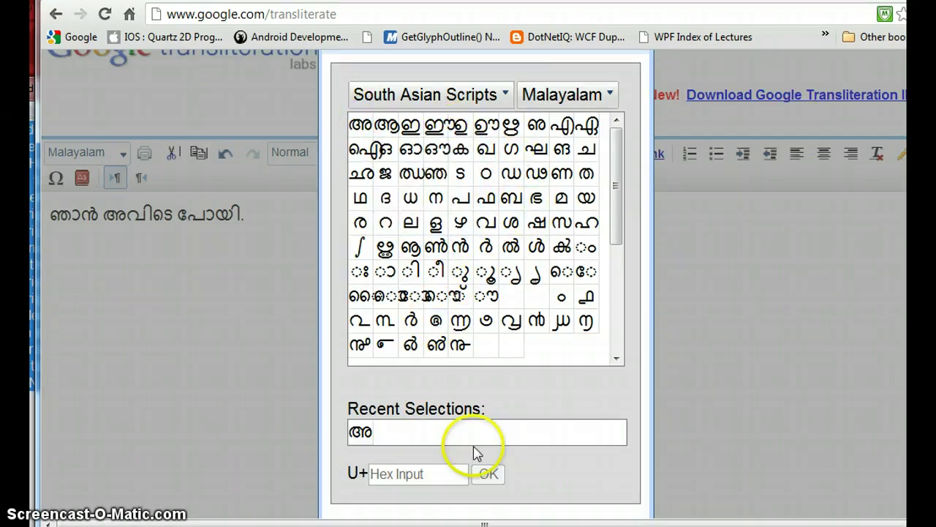
pyautogui.scroll(-2, 899, 261)
pyautogui.scroll(2, 899, 262)
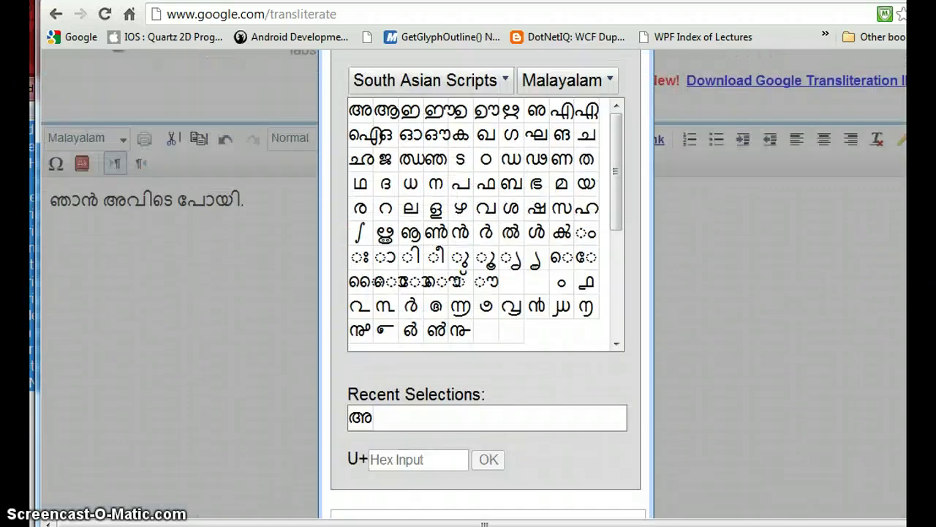
pyautogui.scroll(-2, 483, 293)
pyautogui.click(349, 489)
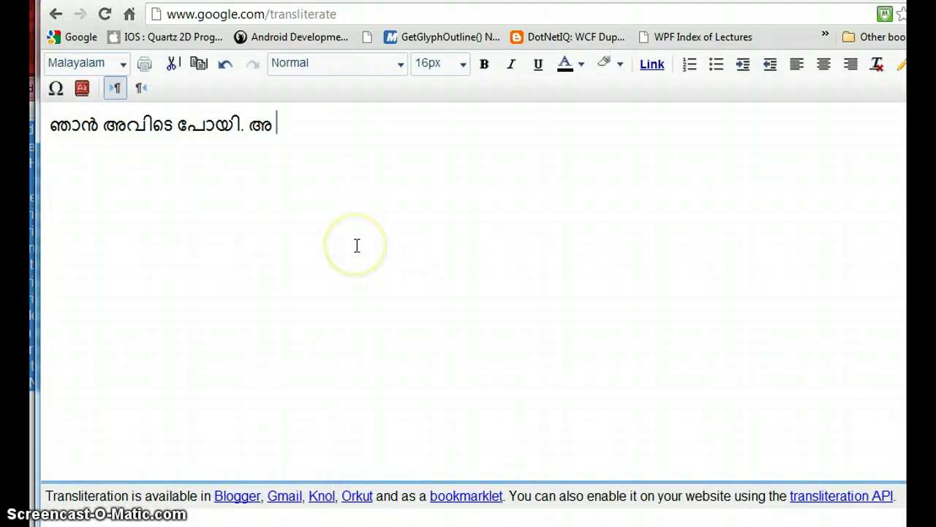
# On a new line, enter kakka as കാക്ക and poochcha as പൂച്ച.
pyautogui.click(357, 245)
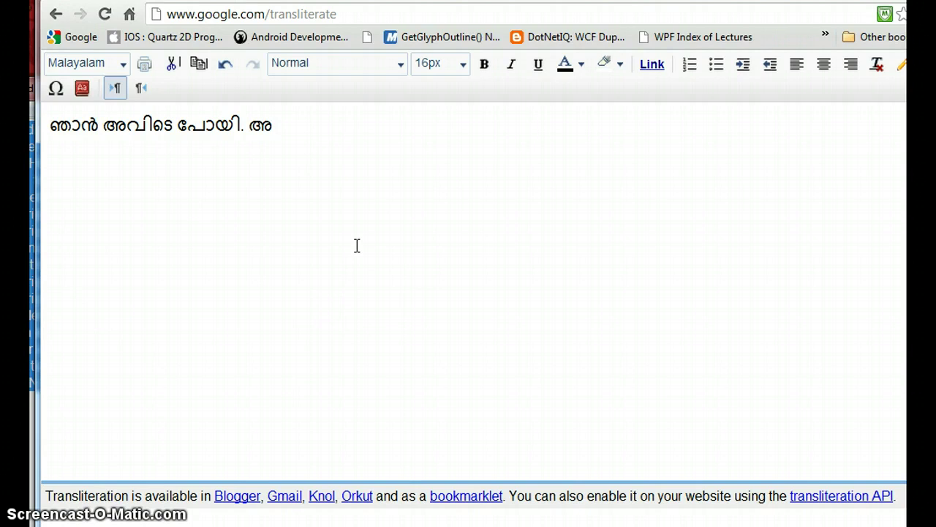
pyautogui.write('kakka')
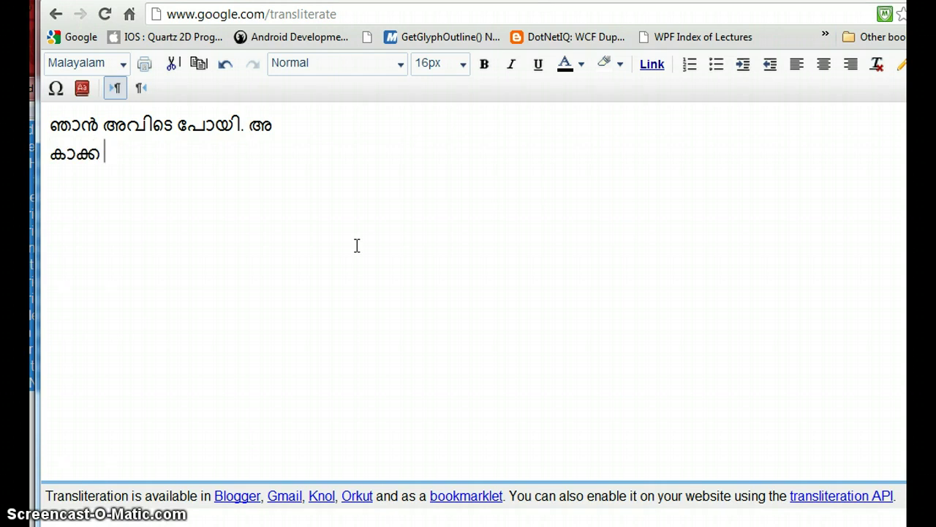
pyautogui.press('BackSpace')
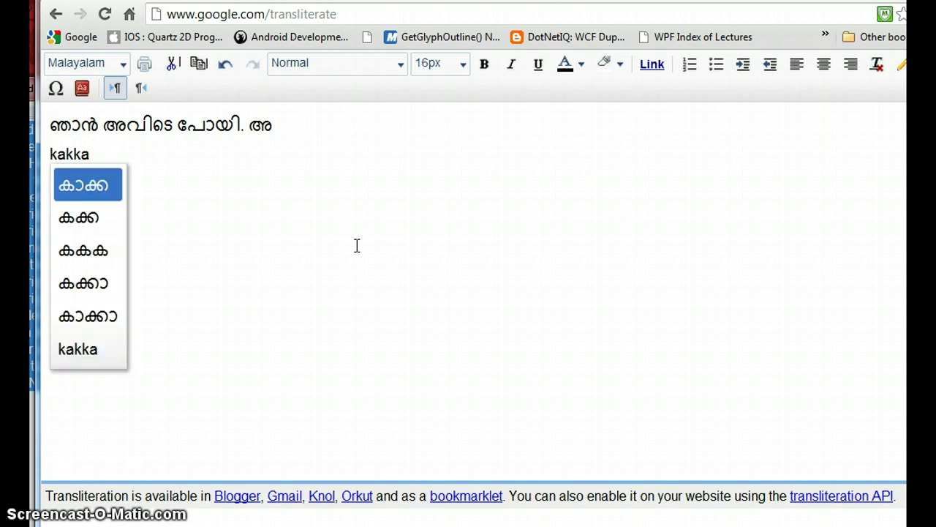
pyautogui.click(109, 184)
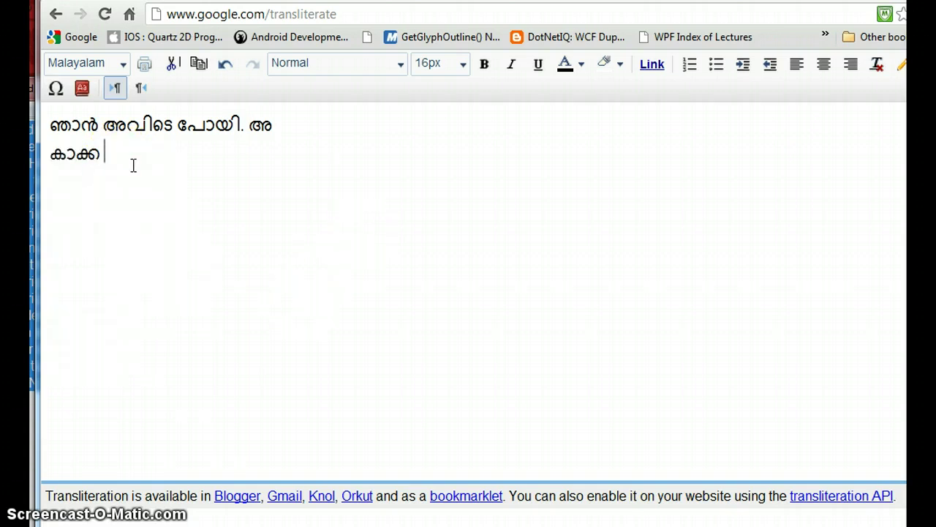
pyautogui.write('poochcha')
# Select and copy both Malayalam lines from the editor.
pyautogui.tripleClick(165, 159)
pyautogui.moveTo(165, 159); pyautogui.dragTo(63, 131)
pyautogui.rightClick(84, 130)
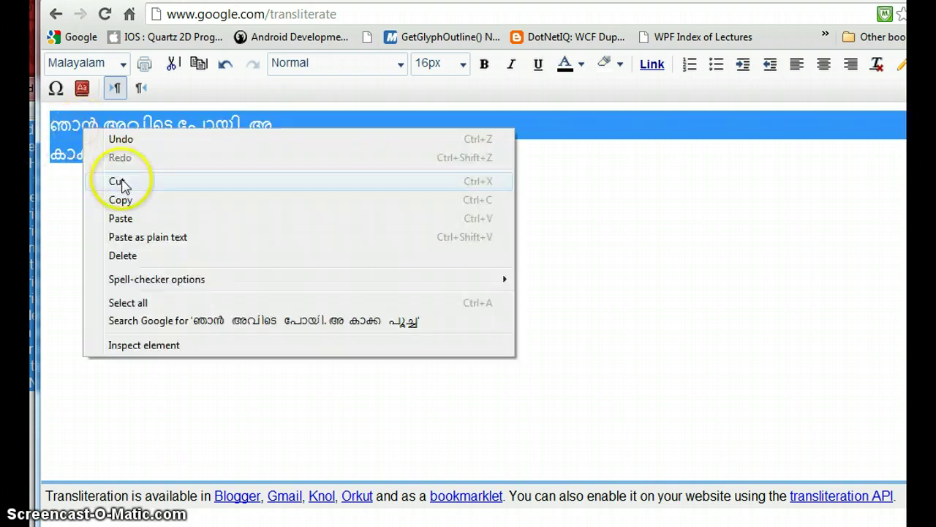
pyautogui.click(122, 199)
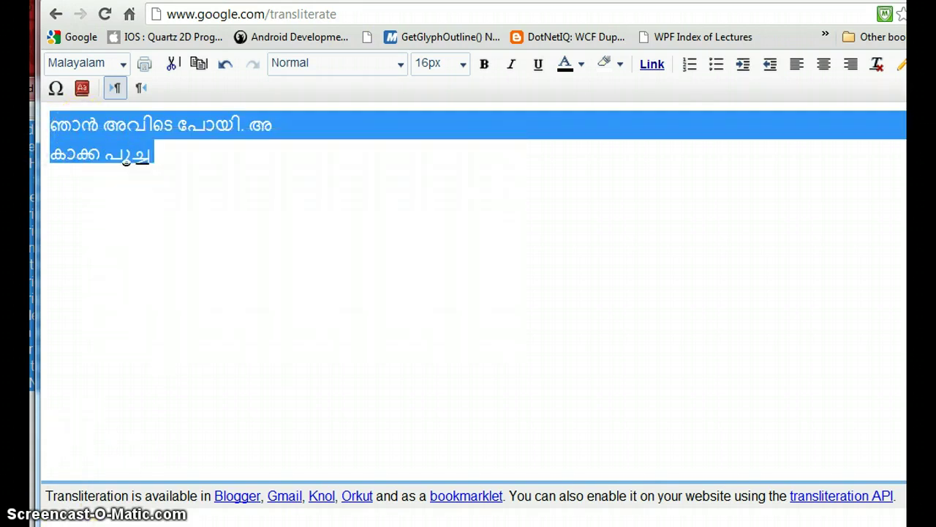
# Paste the Malayalam text into Word with Ctrl+V, then close Word without saving.
pyautogui.press('super')
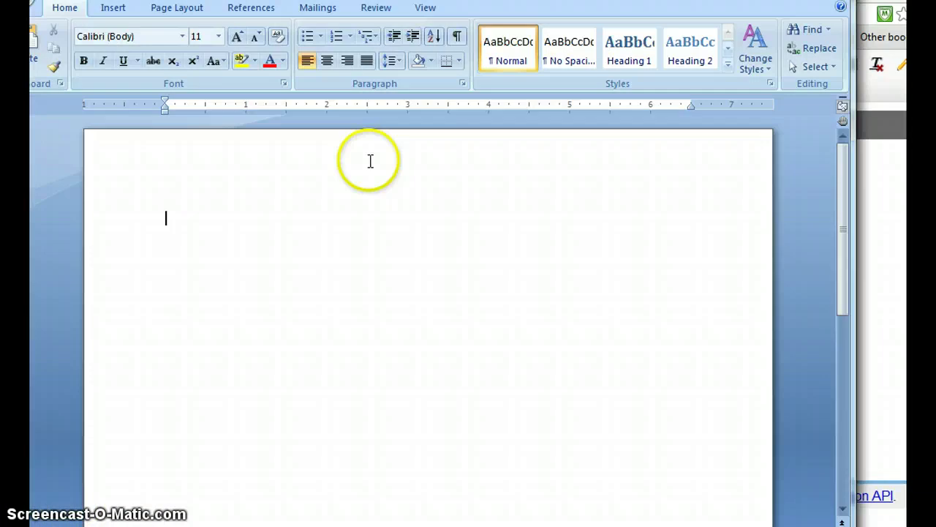
pyautogui.hotkey('ctrl', 'v')
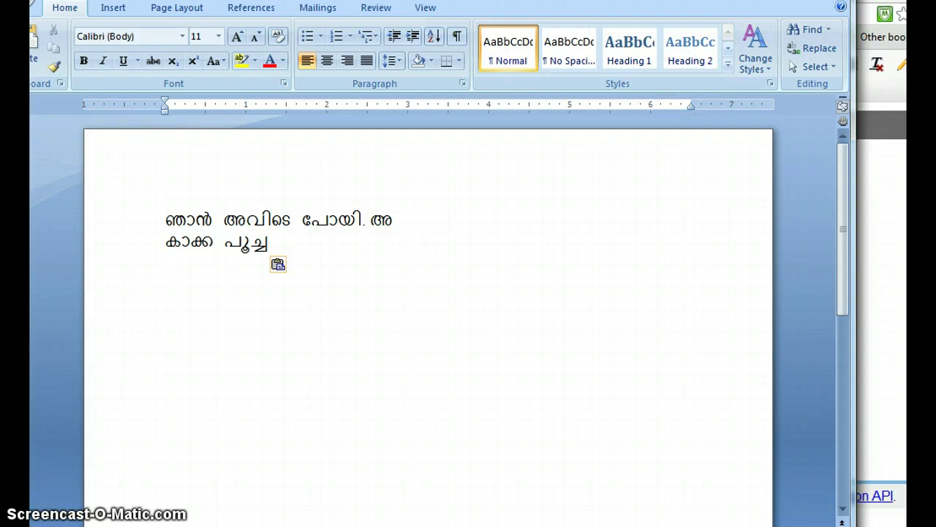
pyautogui.hotkey('alt', 'F4')
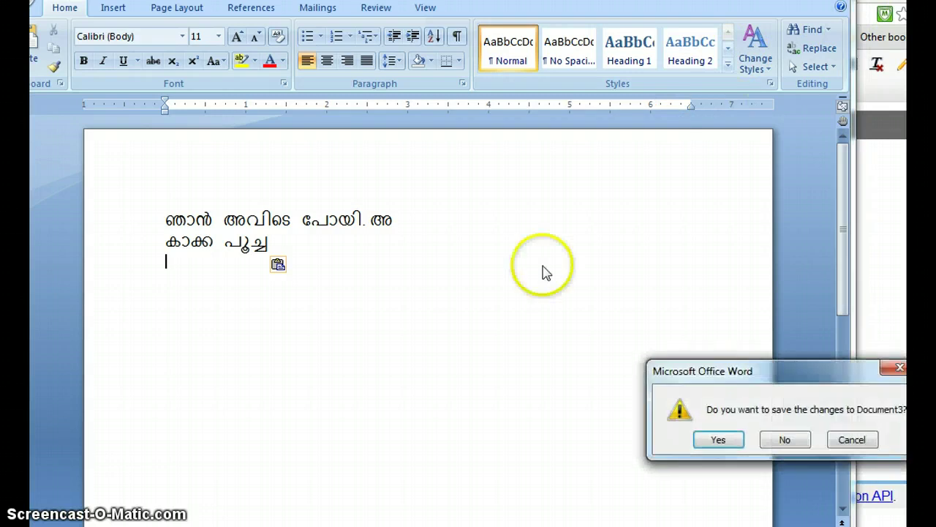
pyautogui.click(783, 439)
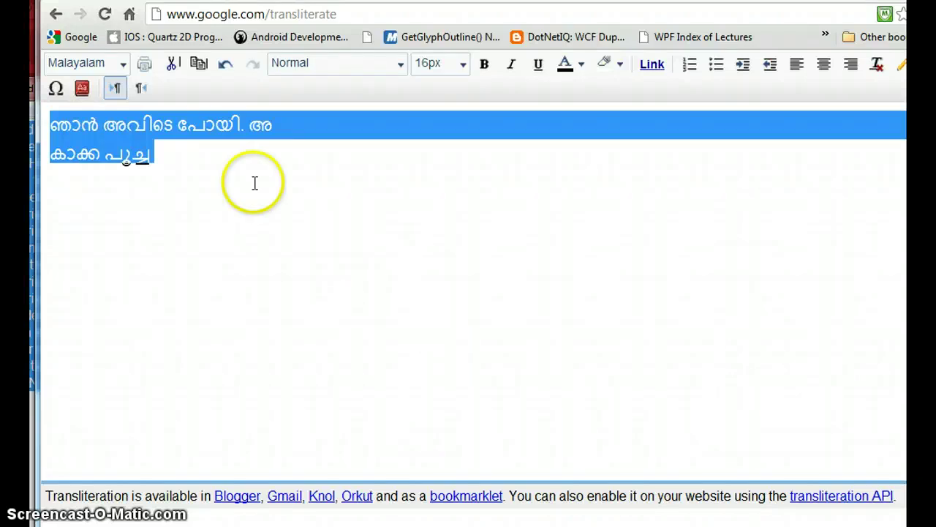
# Append 'control + G' to the കാക്ക പൂച്ച line, keeping control and G in English.
pyautogui.click(177, 156)
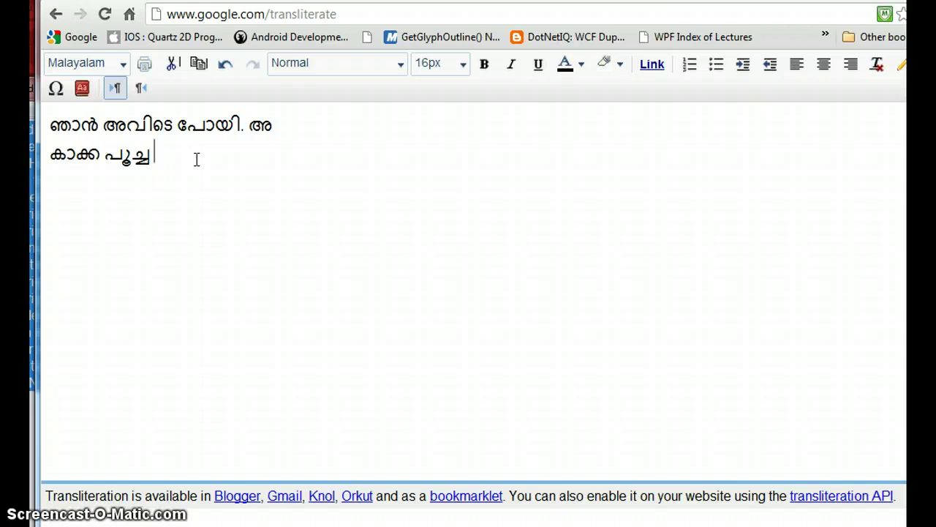
pyautogui.write('control + g')
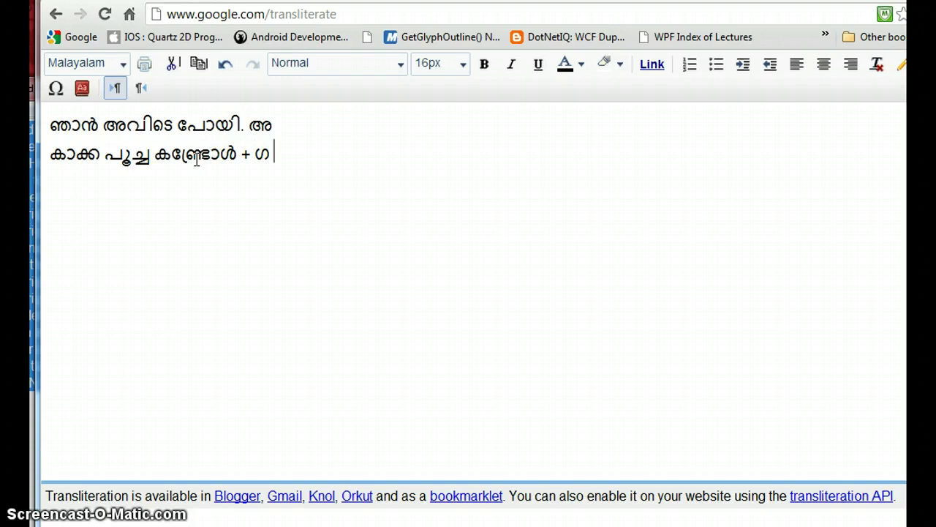
pyautogui.press('BackSpace')
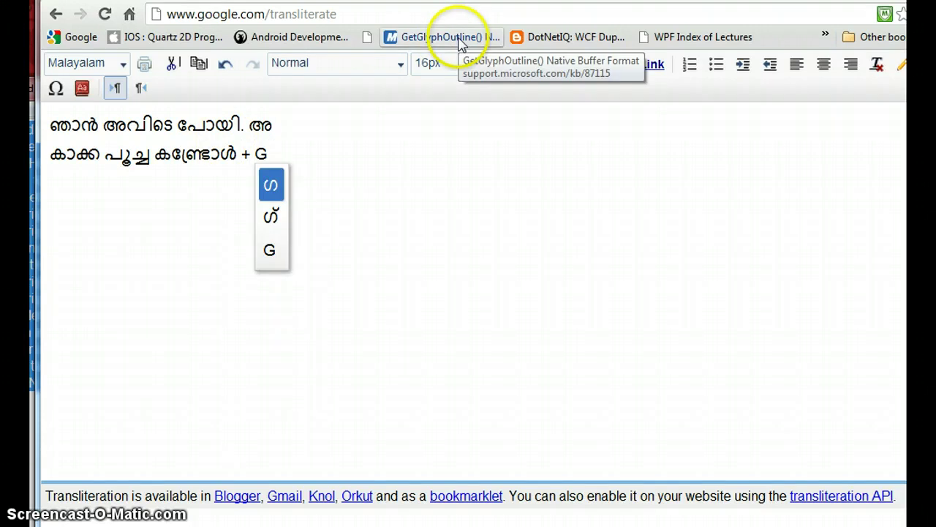
pyautogui.click(271, 250)
pyautogui.click(237, 152)
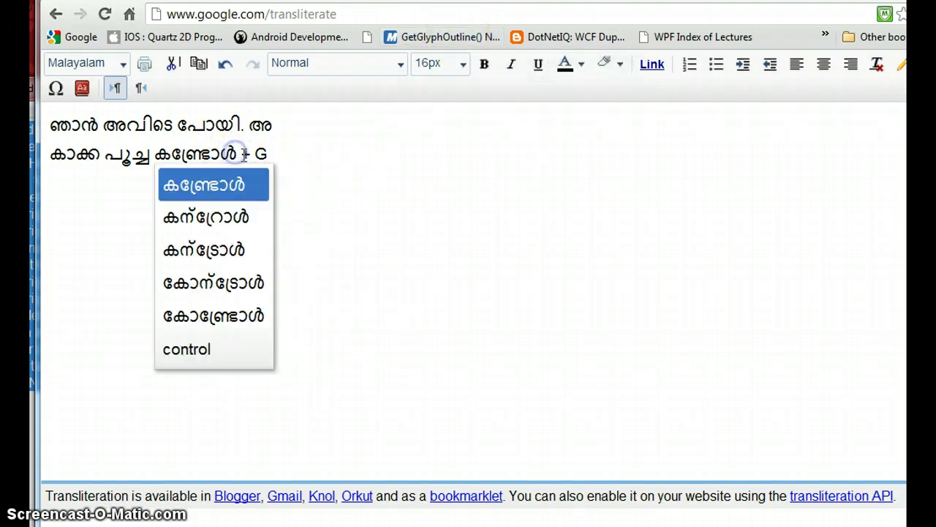
pyautogui.click(187, 349)
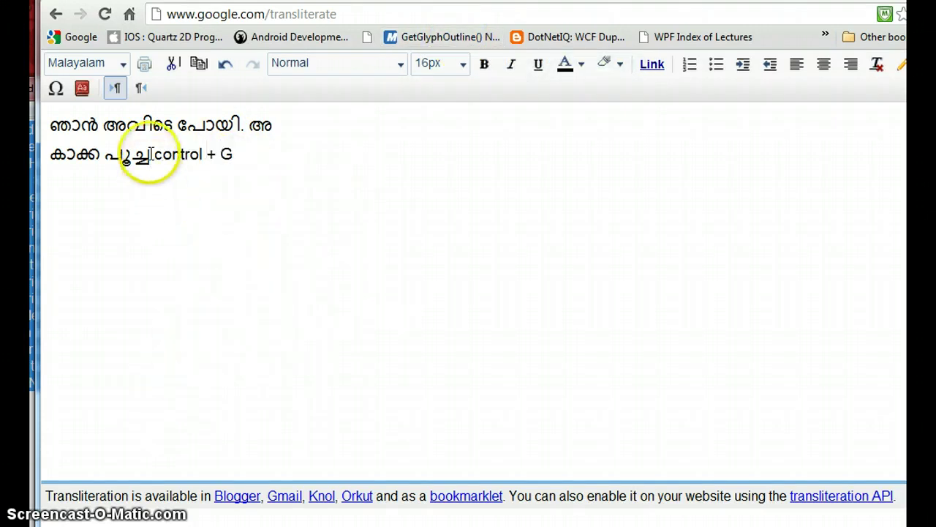
pyautogui.moveTo(150, 155); pyautogui.dragTo(245, 153)
pyautogui.click(247, 155)
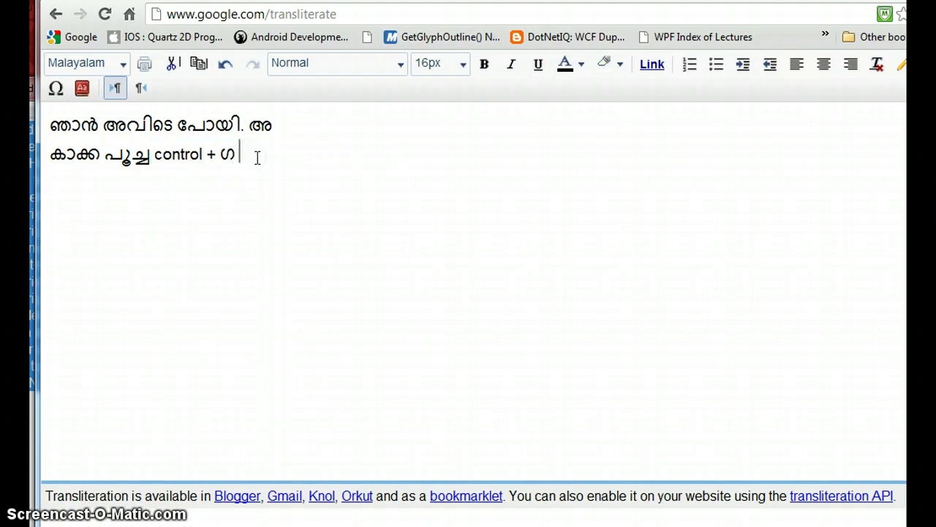
pyautogui.press('BackSpace')
pyautogui.click(258, 158)
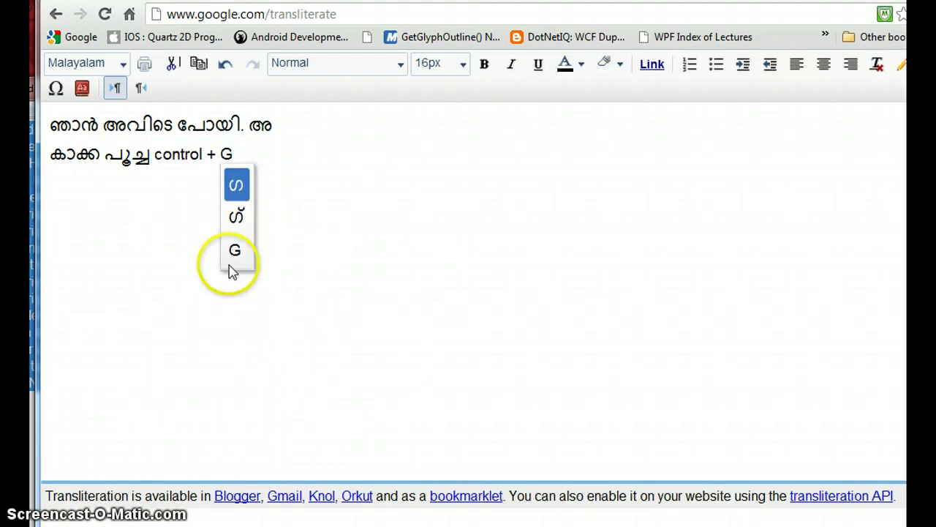
pyautogui.click(234, 261)
pyautogui.click(251, 153)
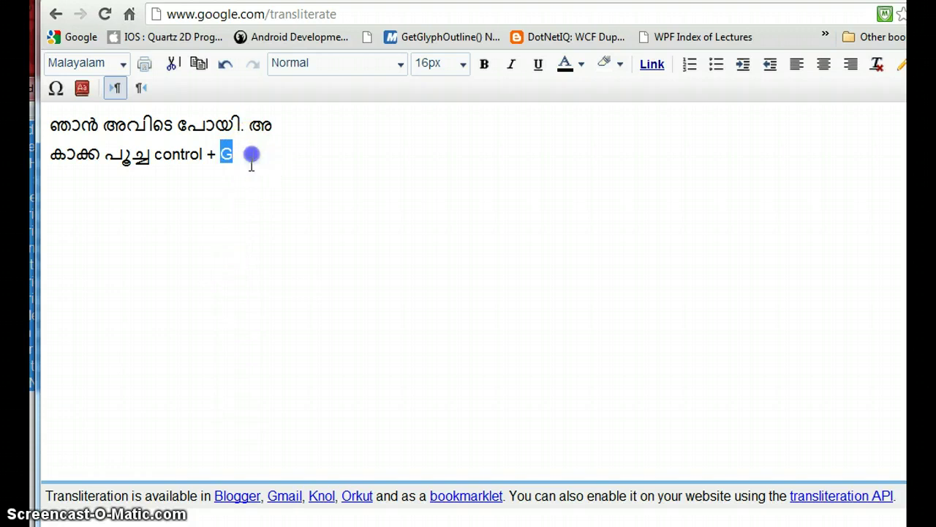
# Push the കാക്ക line down with blank lines below the first sentence.
pyautogui.click(164, 228)
pyautogui.click(59, 182)
pyautogui.press('Return')
pyautogui.press('Return')
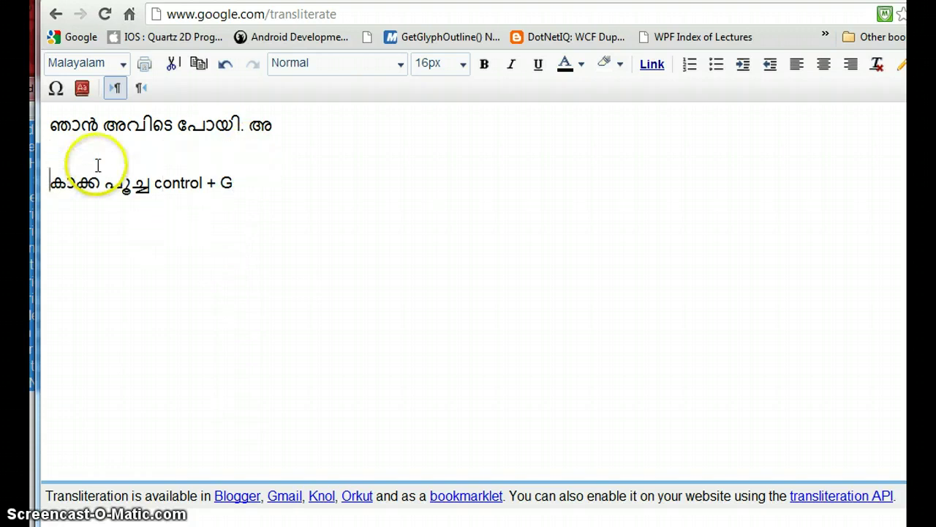
pyautogui.click(98, 165)
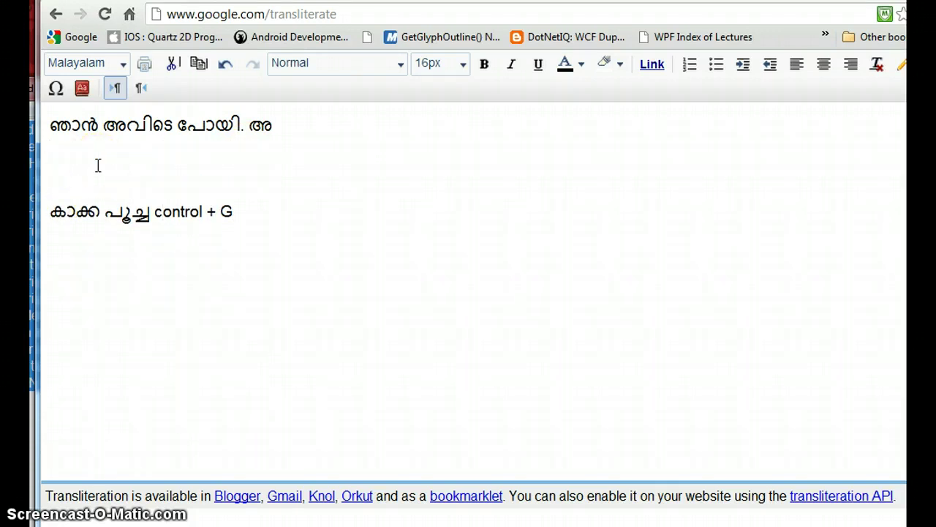
# Search the page for 'thi' and delete the stray transliterated 'this is' text.
pyautogui.hotkey('ctrl', 'f')
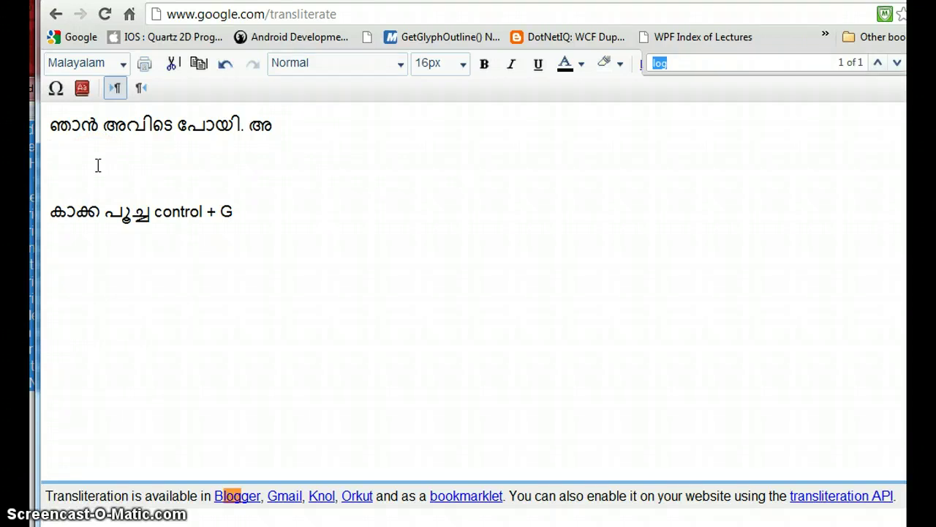
pyautogui.write('thi')
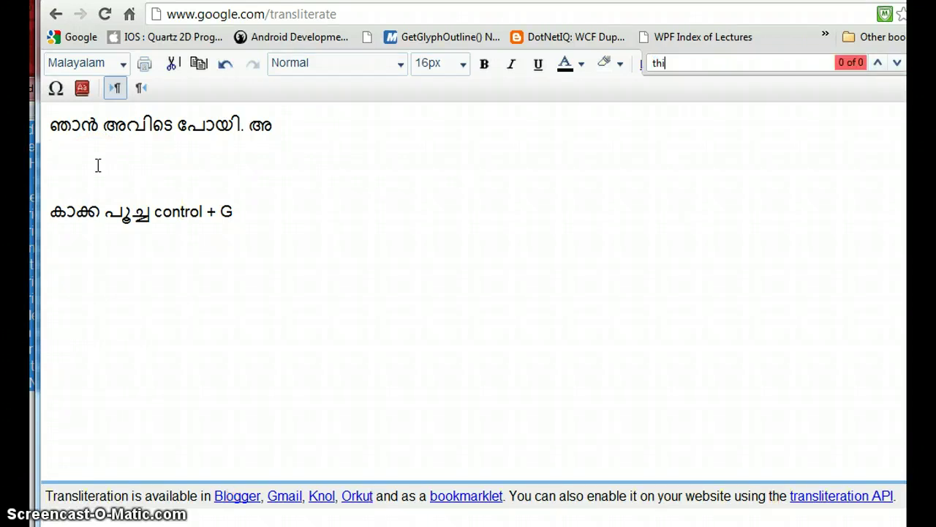
pyautogui.click(97, 164)
pyautogui.write('this is')
pyautogui.hotkey('shift', 'Left')
pyautogui.hotkey('shift', 'Left')
pyautogui.hotkey('shift', 'Left')
pyautogui.hotkey('shift', 'Left')
pyautogui.hotkey('shift', 'Left')
pyautogui.hotkey('shift', 'Left')
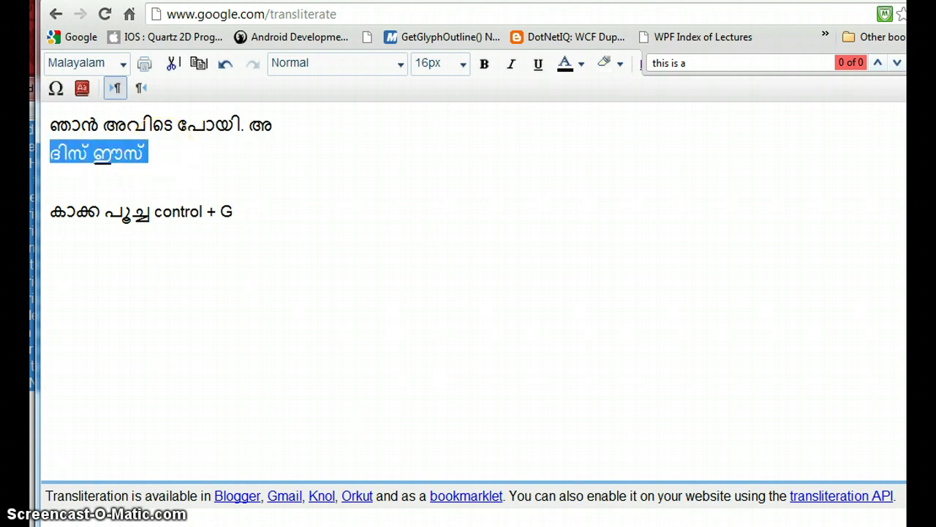
pyautogui.press('BackSpace')
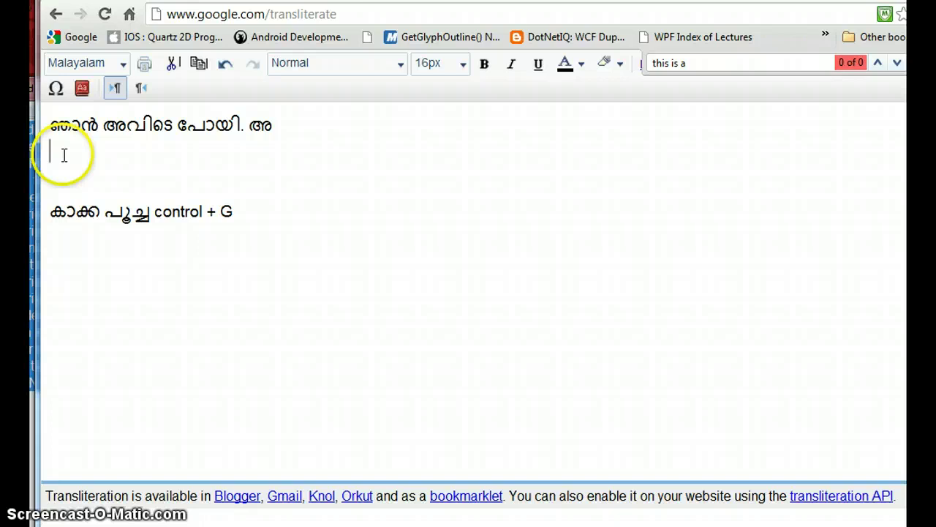
pyautogui.hotkey('ctrl', 'f')
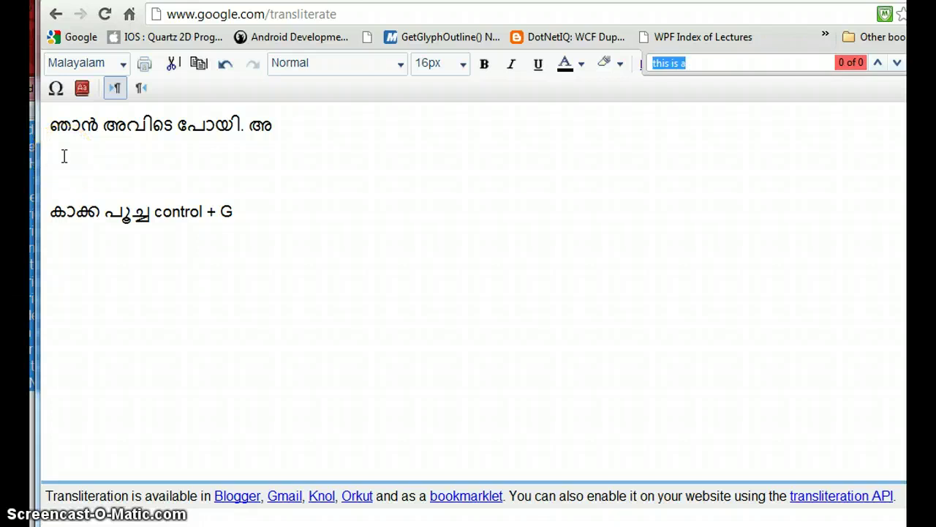
pyautogui.click(291, 201)
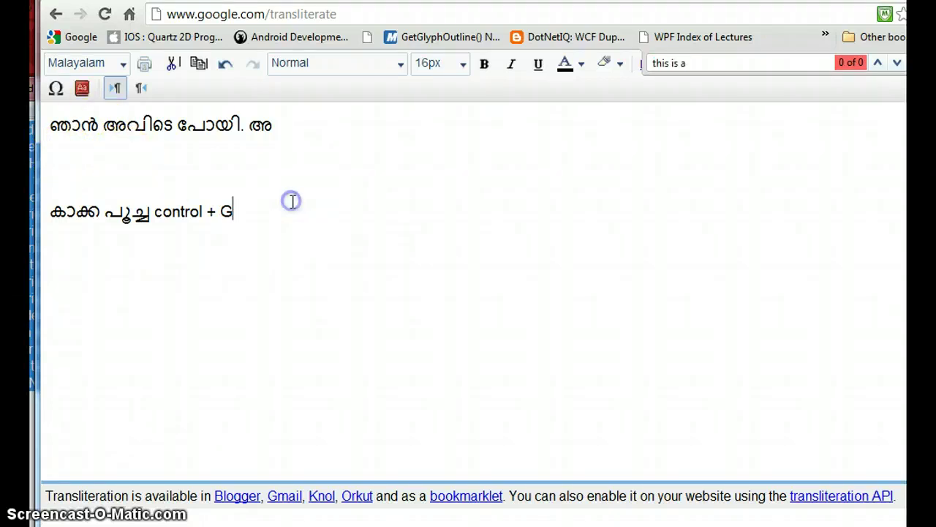
# Switch the input language to English.
pyautogui.scroll(-1, 292, 200)
pyautogui.scroll(3, 293, 200)
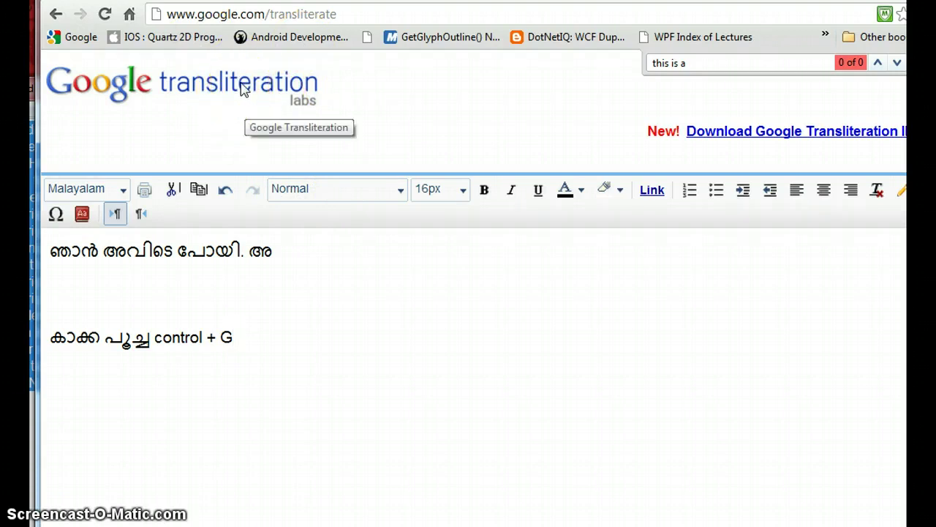
pyautogui.click(238, 190)
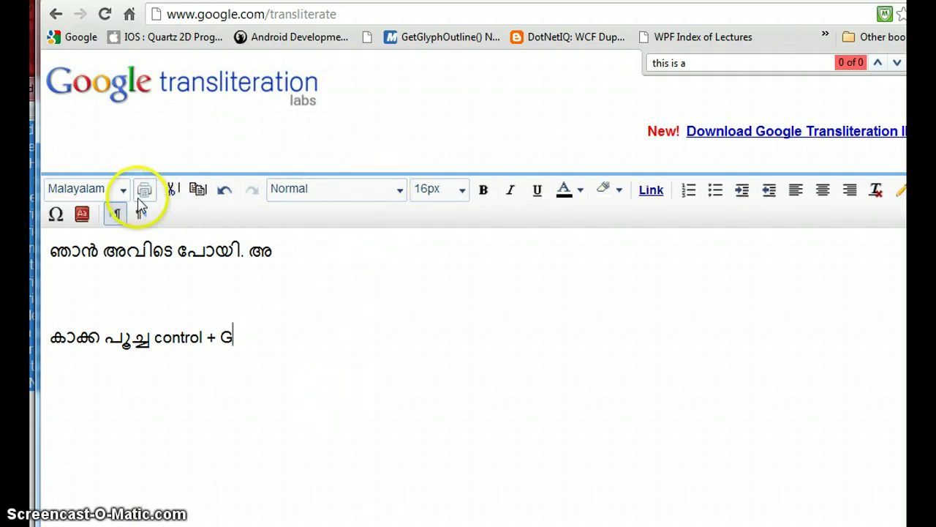
pyautogui.click(121, 189)
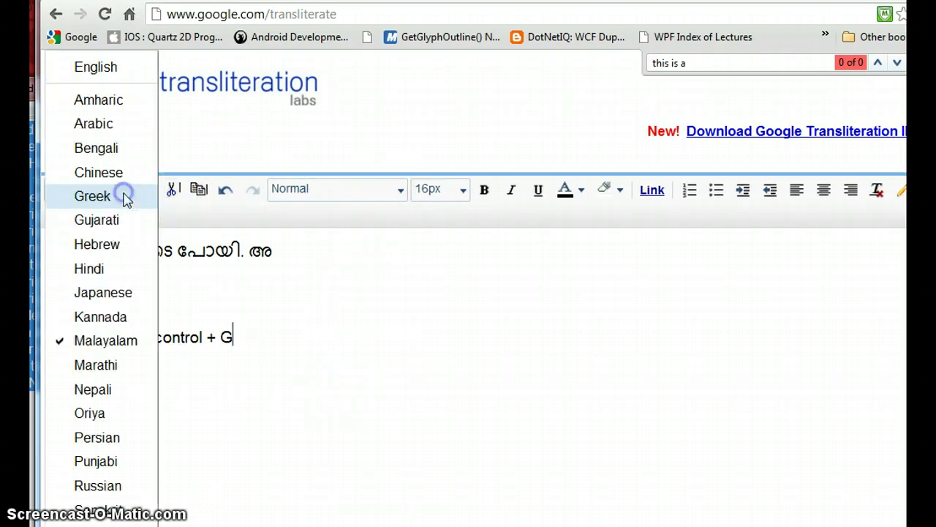
pyautogui.click(109, 68)
# Type 'this is a test' on the empty line above കാക്ക പൂച്ച control + G.
pyautogui.click(127, 314)
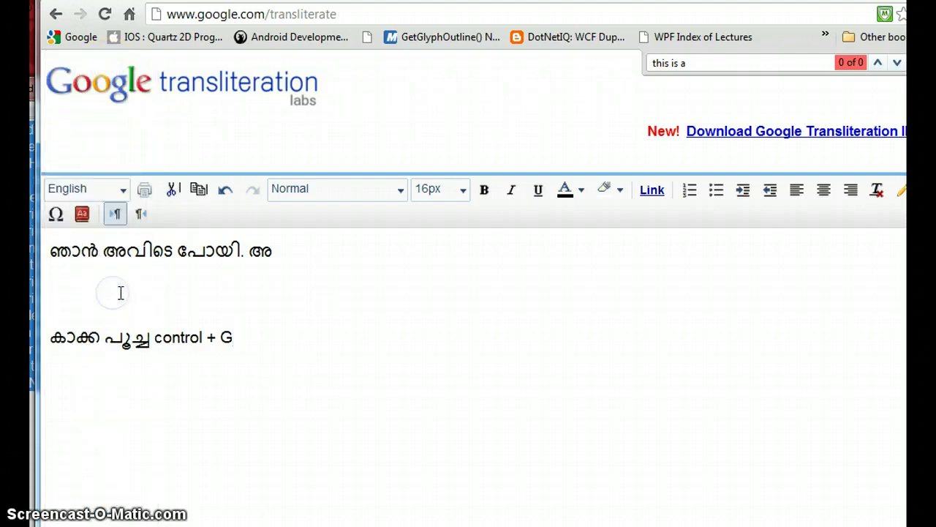
pyautogui.write('this is a test')
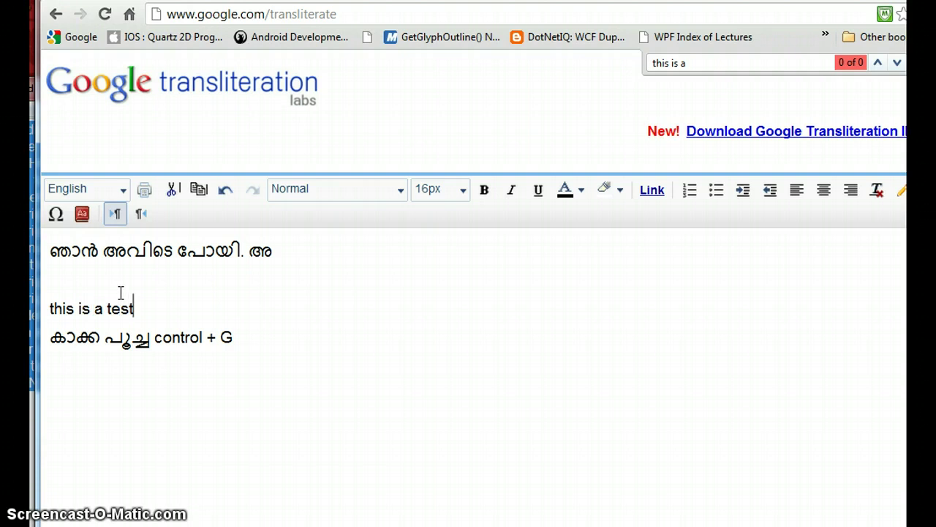
pyautogui.click(329, 403)
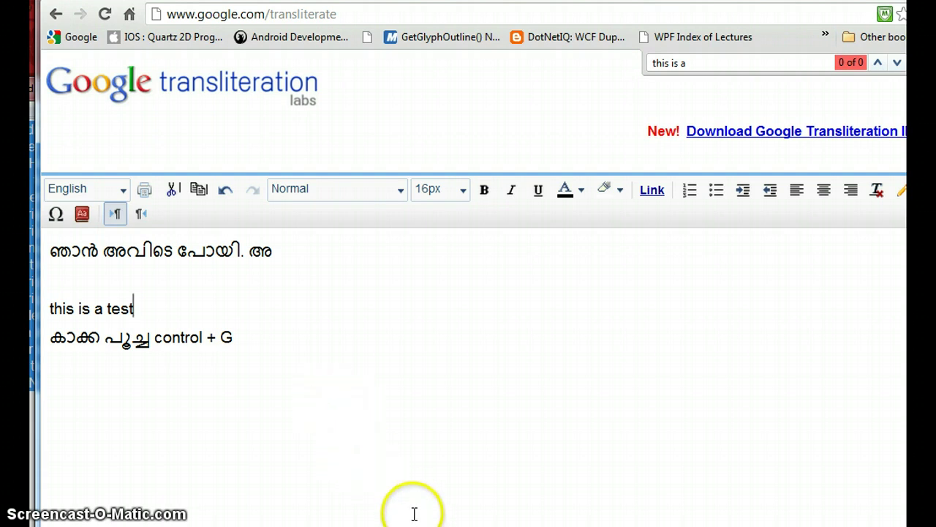